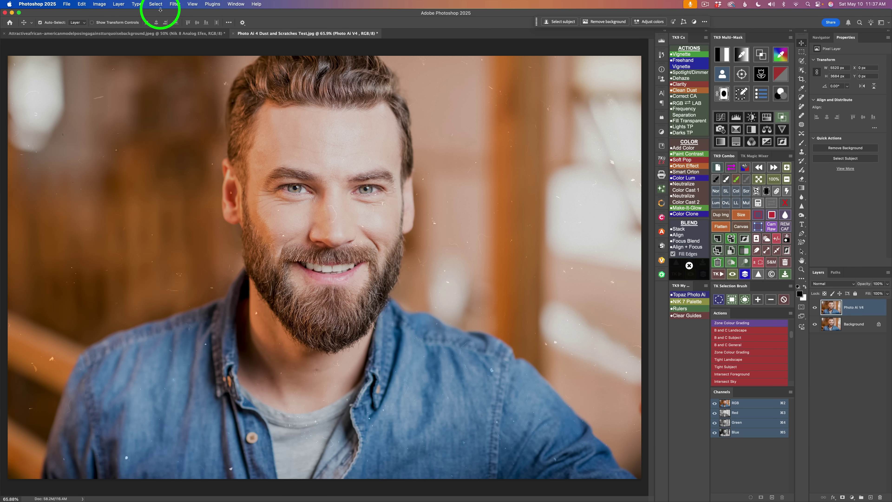
Send the Photoshop portrait layer to Topaz Photo AI via Filter > Topaz Labs.
{"action": "left_click", "coordinate": [175, 5]}
{"action": "mouse_move", "coordinate": [210, 222]}
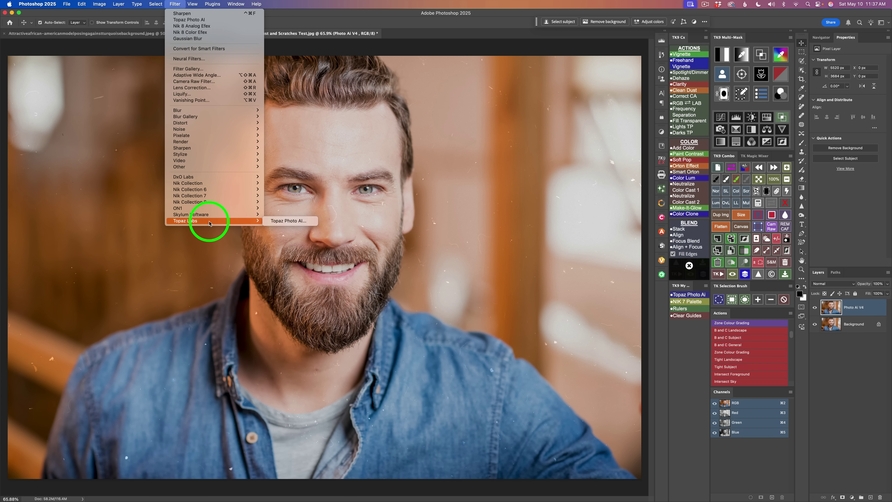
{"action": "left_click", "coordinate": [289, 220]}
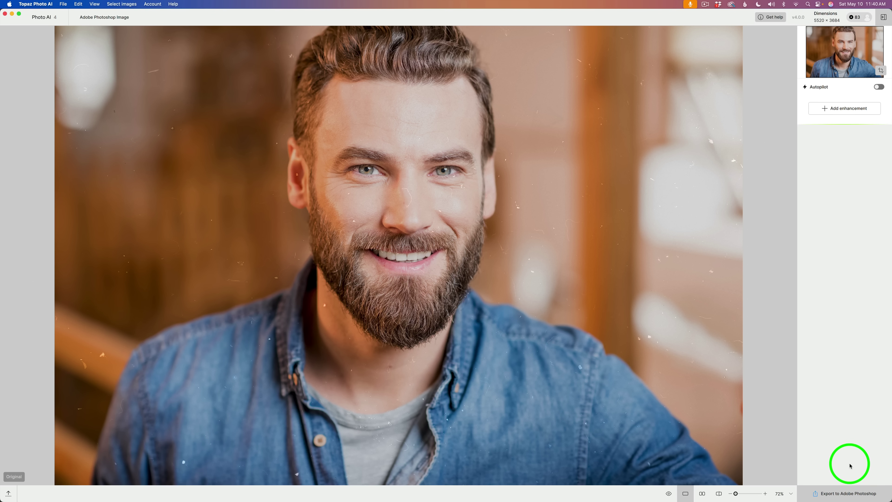
{"action": "mouse_move", "coordinate": [846, 95]}
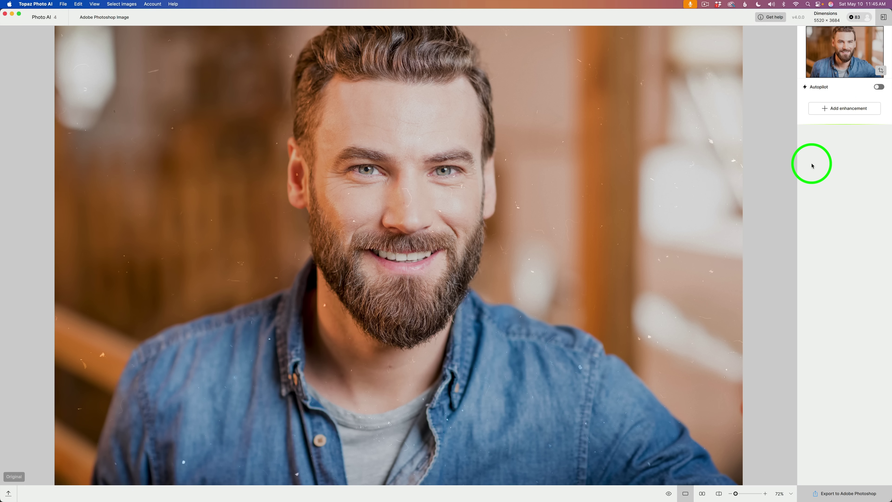
{"action": "left_click", "coordinate": [851, 109]}
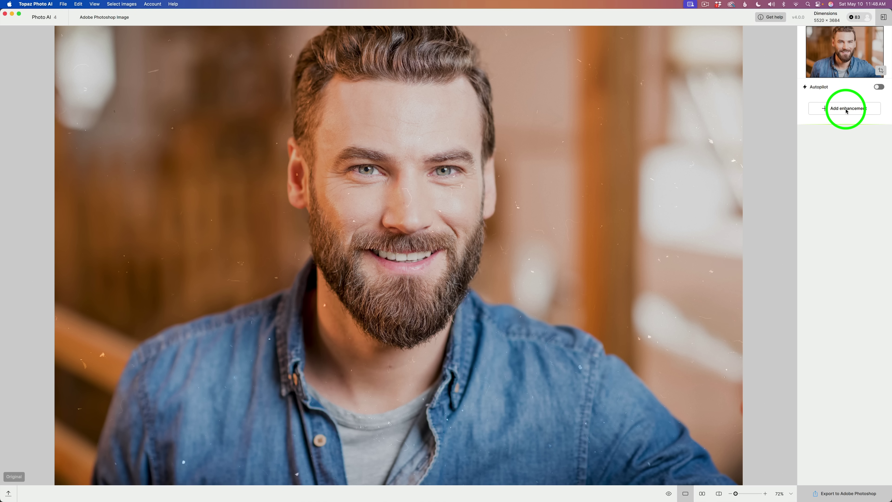
{"action": "left_click", "coordinate": [846, 109]}
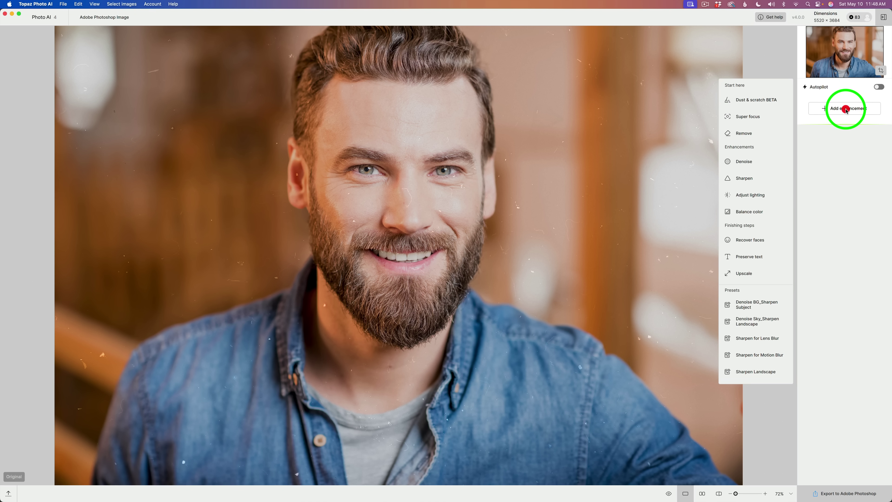
{"action": "left_click", "coordinate": [751, 164]}
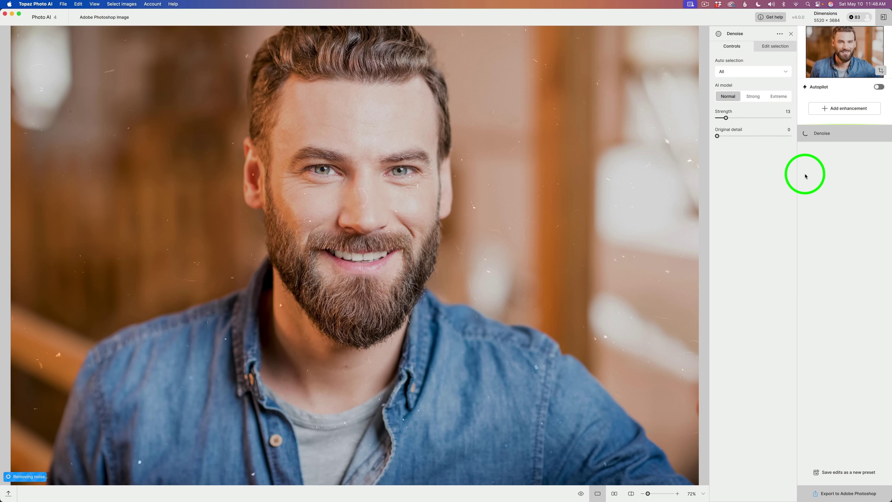
{"action": "left_click", "coordinate": [861, 112]}
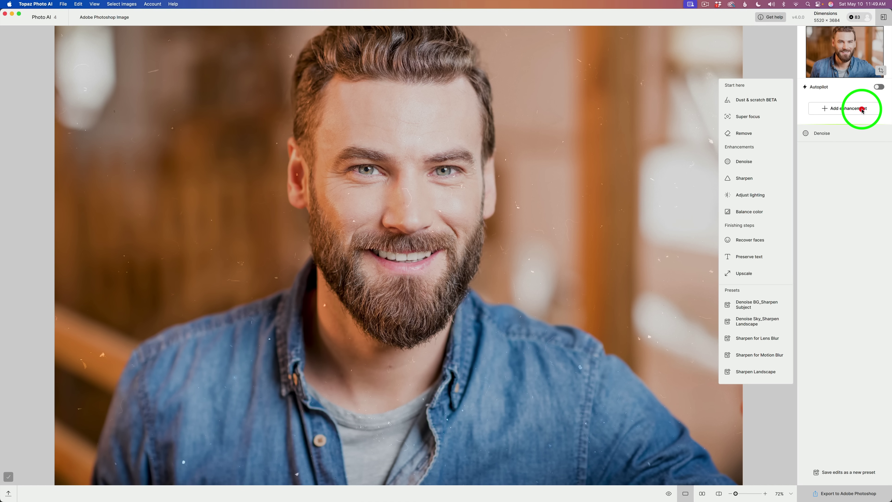
{"action": "left_click", "coordinate": [759, 198]}
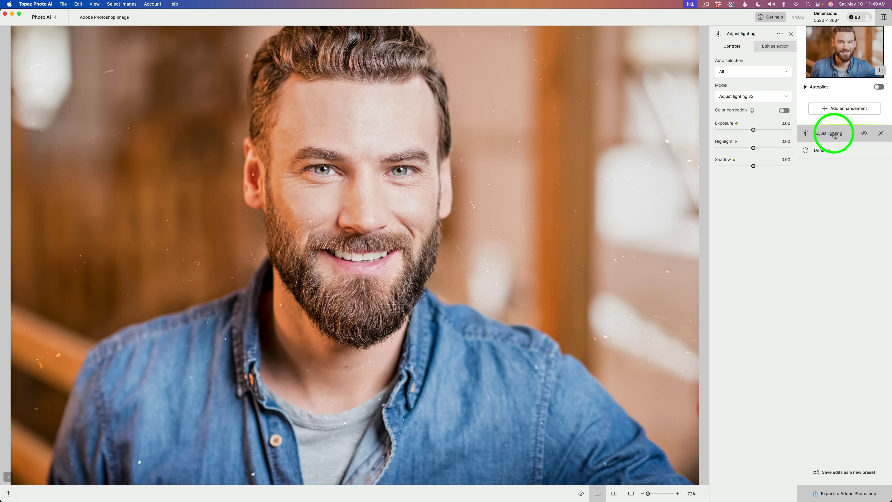
{"action": "left_click", "coordinate": [880, 133]}
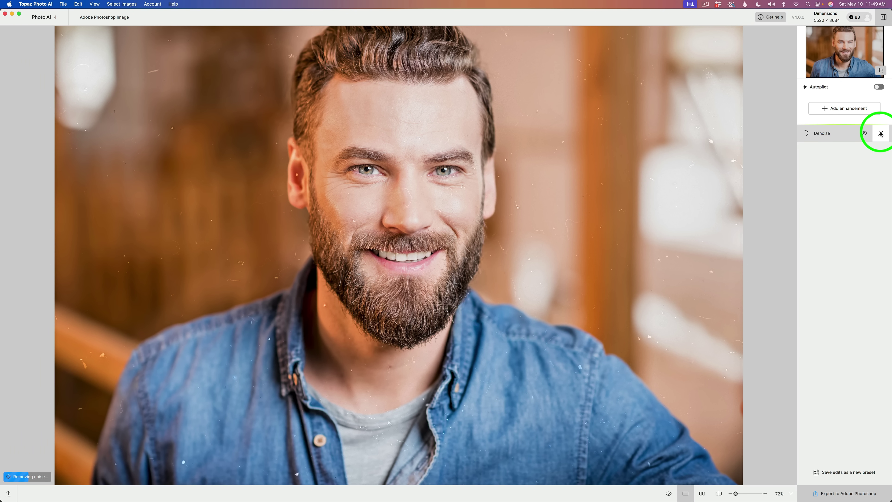
{"action": "left_click", "coordinate": [881, 133]}
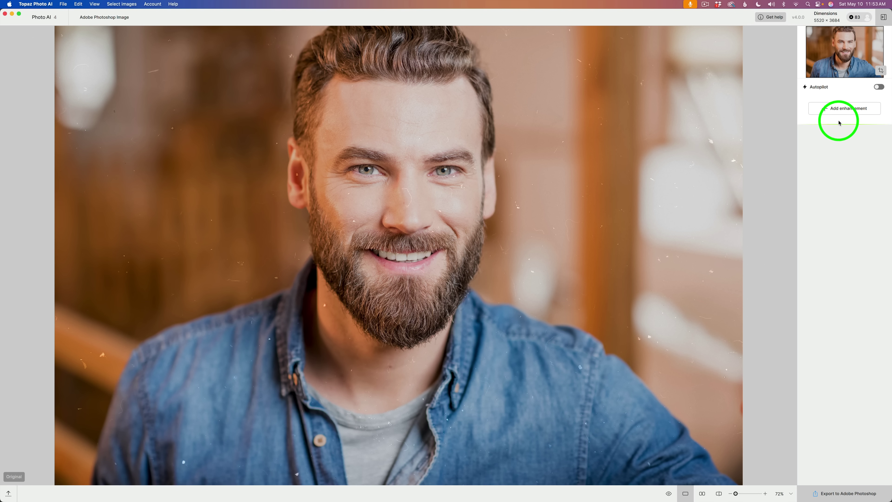
Add the Dust & scratch BETA enhancement to the portrait.
{"action": "left_click", "coordinate": [841, 110]}
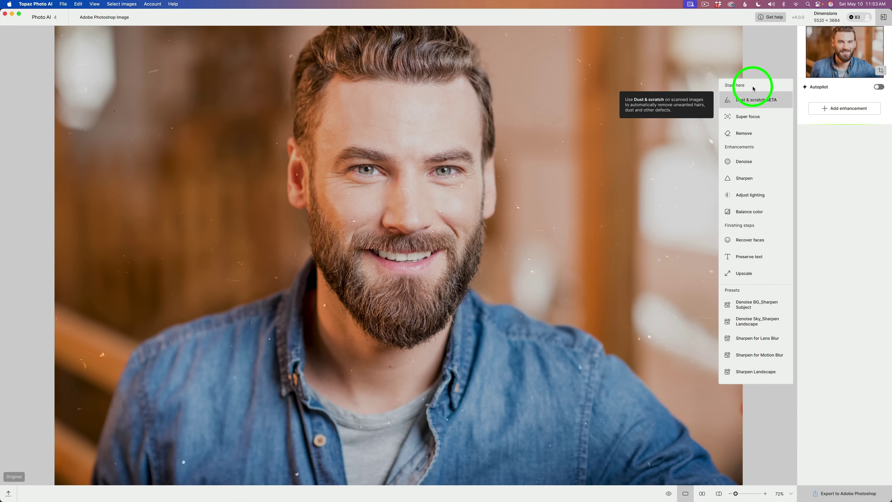
{"action": "left_click", "coordinate": [753, 102]}
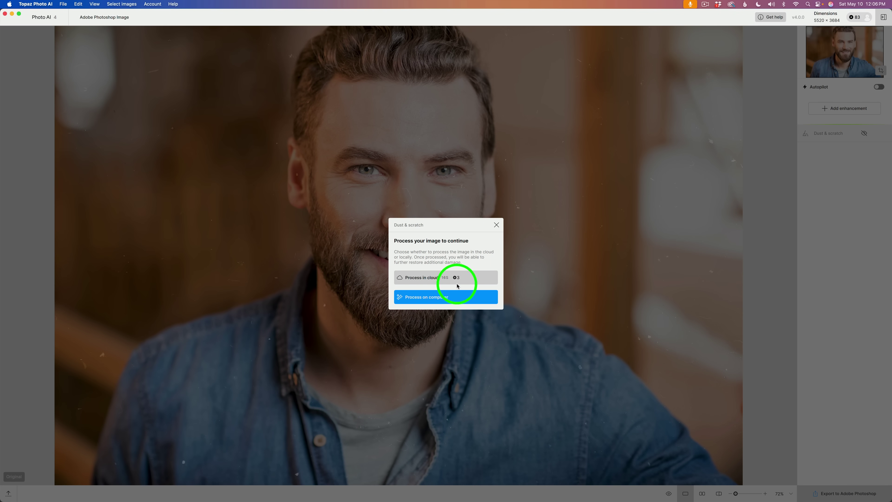
Process the dust and scratch removal locally on this computer.
{"action": "left_click", "coordinate": [458, 297]}
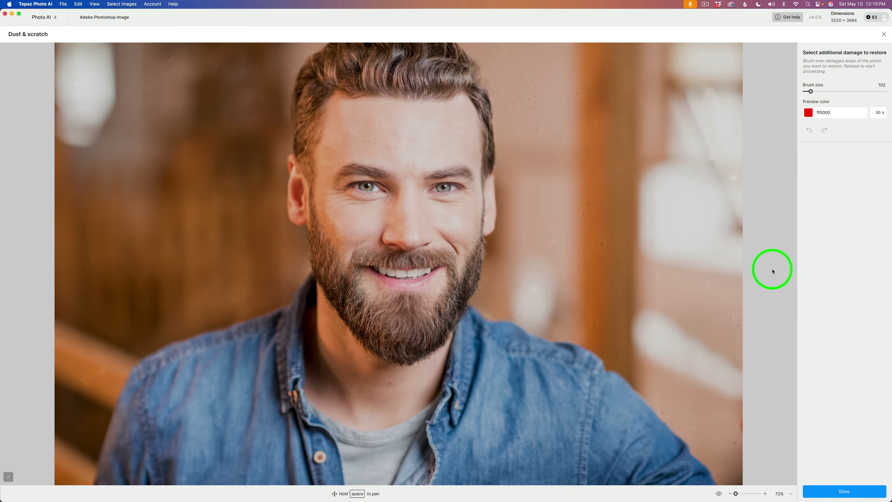
Compare with the original, enlarge the restore brush to 190 and mark the wooden post.
{"action": "key", "text": "backslash"}
{"action": "key", "text": "backslash"}
{"action": "mouse_move", "coordinate": [600, 197]}
{"action": "left_mouse_down"}
{"action": "mouse_move", "coordinate": [593, 217]}
{"action": "mouse_move", "coordinate": [575, 212]}
{"action": "mouse_move", "coordinate": [589, 197]}
{"action": "left_mouse_up"}
{"action": "key", "text": "bracketright"}
{"action": "key", "text": "bracketright"}
{"action": "key", "text": "bracketright"}
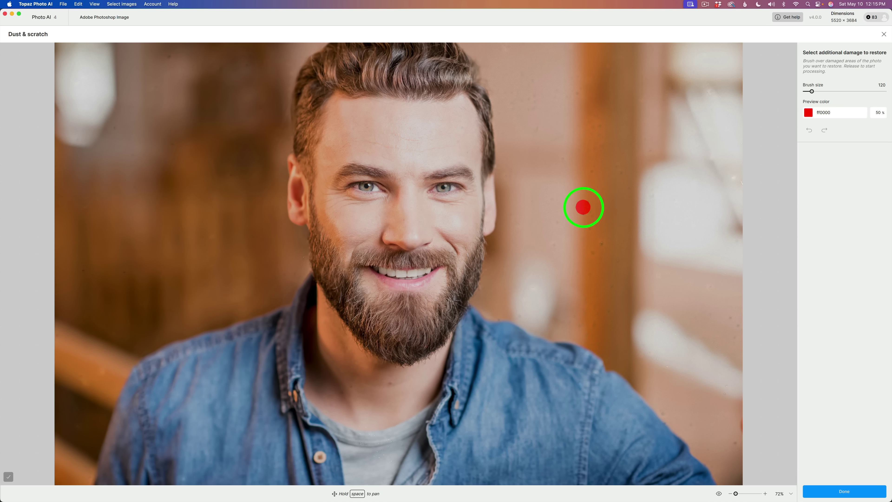
{"action": "key", "text": "bracketright"}
{"action": "key", "text": "bracketright"}
{"action": "key", "text": "bracketright"}
{"action": "key", "text": "bracketright"}
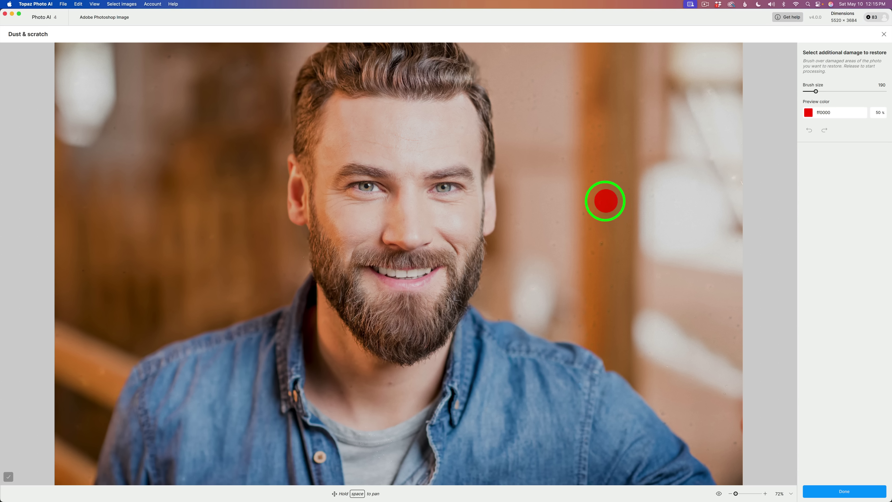
{"action": "mouse_move", "coordinate": [605, 203]}
{"action": "left_mouse_down"}
{"action": "mouse_move", "coordinate": [589, 233]}
{"action": "mouse_move", "coordinate": [599, 240]}
{"action": "mouse_move", "coordinate": [592, 231]}
{"action": "mouse_move", "coordinate": [608, 231]}
{"action": "left_mouse_up"}
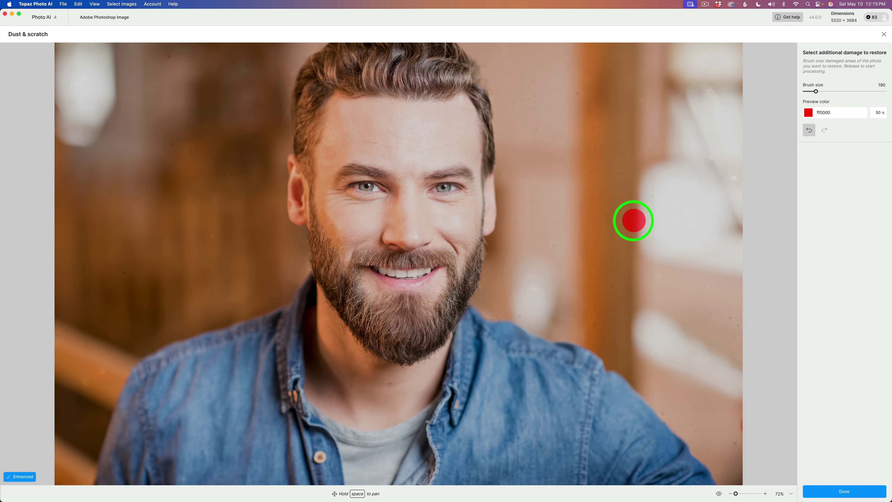
Brush over remaining specks up the post, beside the head and near the right edge.
{"action": "mouse_move", "coordinate": [626, 176]}
{"action": "left_mouse_down"}
{"action": "mouse_move", "coordinate": [602, 171]}
{"action": "mouse_move", "coordinate": [595, 124]}
{"action": "mouse_move", "coordinate": [617, 185]}
{"action": "left_mouse_up"}
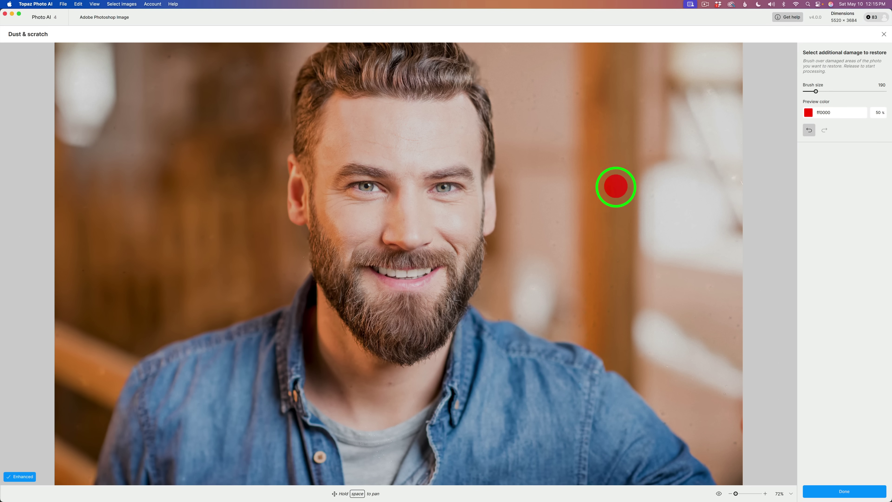
{"action": "left_click", "coordinate": [602, 180]}
{"action": "left_click", "coordinate": [586, 92]}
{"action": "left_click_drag", "start_coordinate": [600, 112], "coordinate": [609, 117]}
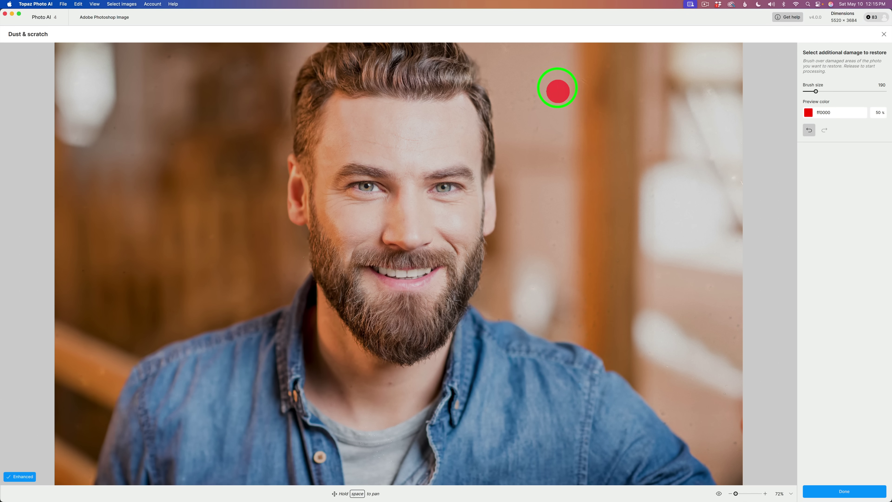
{"action": "mouse_move", "coordinate": [538, 77]}
{"action": "left_mouse_down"}
{"action": "mouse_move", "coordinate": [508, 88]}
{"action": "mouse_move", "coordinate": [531, 135]}
{"action": "mouse_move", "coordinate": [559, 112]}
{"action": "mouse_move", "coordinate": [563, 87]}
{"action": "mouse_move", "coordinate": [531, 84]}
{"action": "mouse_move", "coordinate": [546, 117]}
{"action": "mouse_move", "coordinate": [536, 100]}
{"action": "mouse_move", "coordinate": [564, 121]}
{"action": "mouse_move", "coordinate": [556, 104]}
{"action": "left_mouse_up"}
{"action": "left_click", "coordinate": [577, 154]}
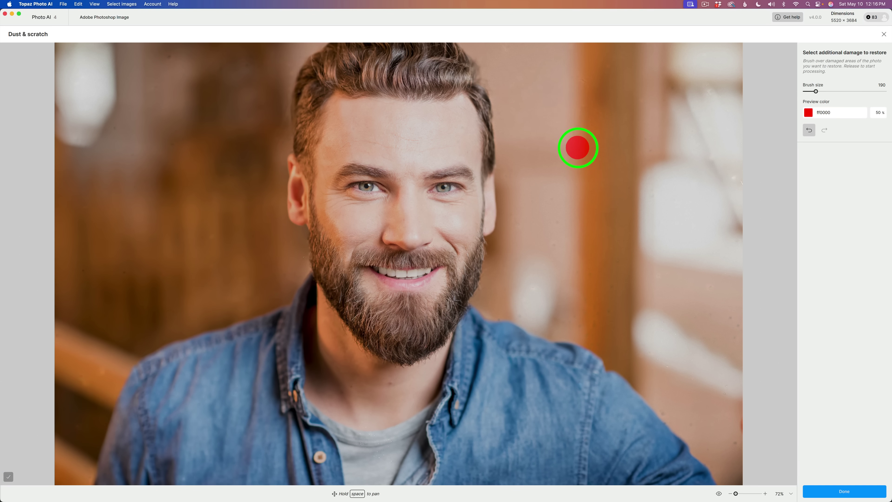
{"action": "left_click", "coordinate": [732, 181]}
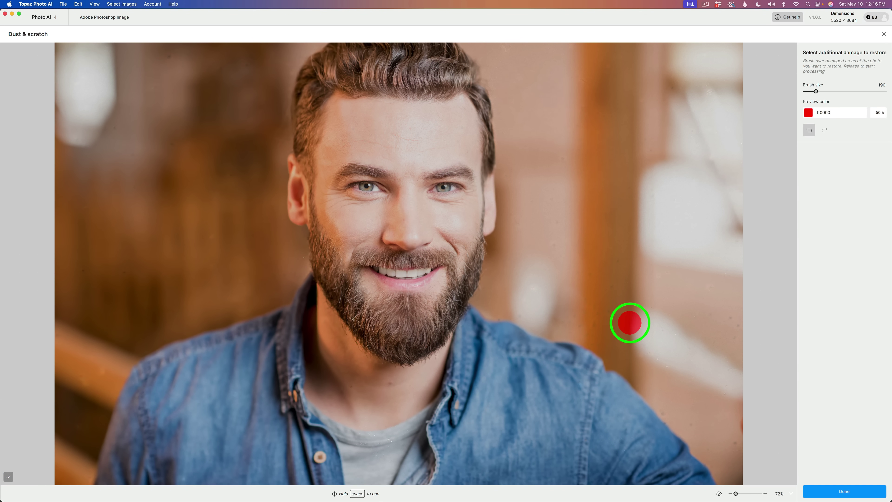
{"action": "left_click", "coordinate": [842, 491]}
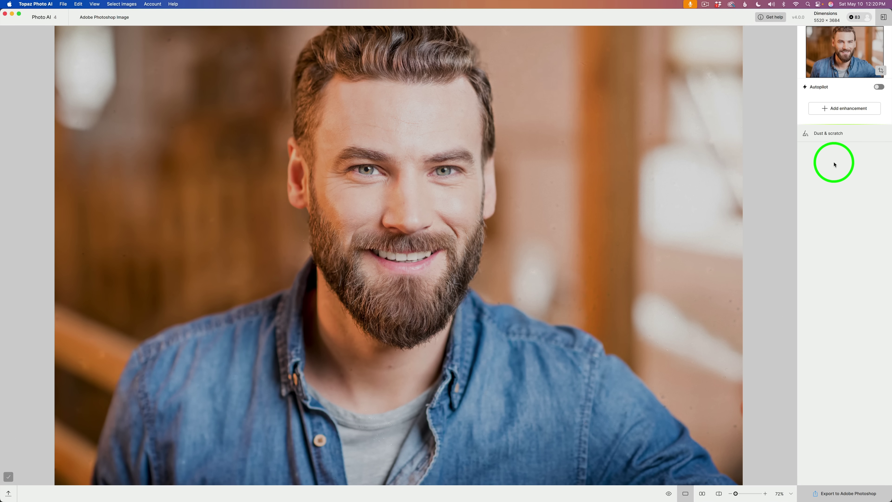
{"action": "mouse_move", "coordinate": [833, 136]}
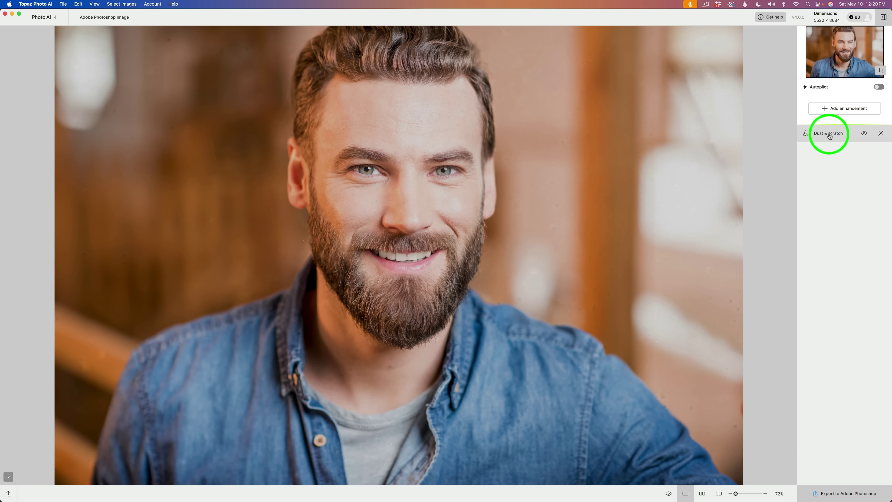
{"action": "left_click", "coordinate": [865, 134]}
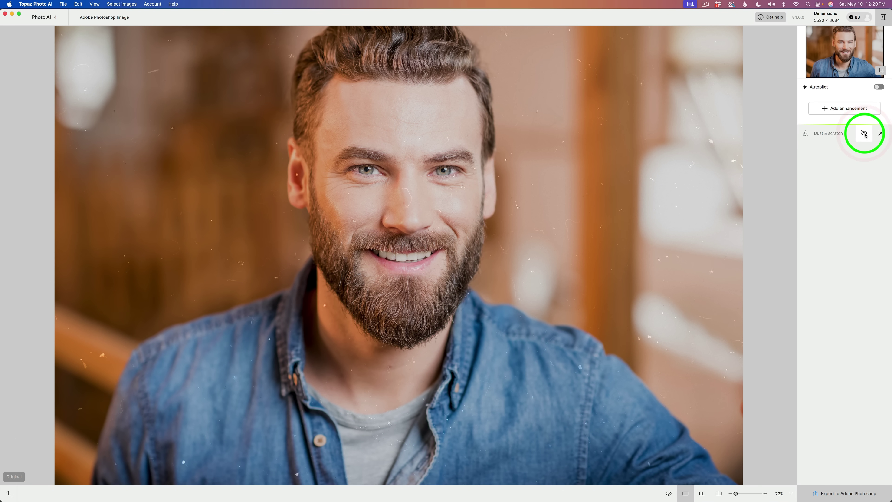
{"action": "left_click", "coordinate": [864, 134]}
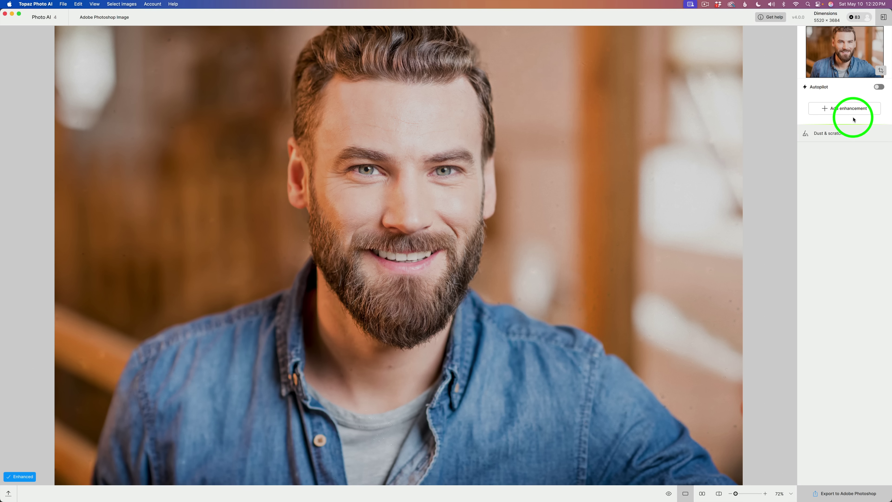
Add Sharpen at strength 73 with Auto selection limited to the Subject.
{"action": "left_click", "coordinate": [847, 110]}
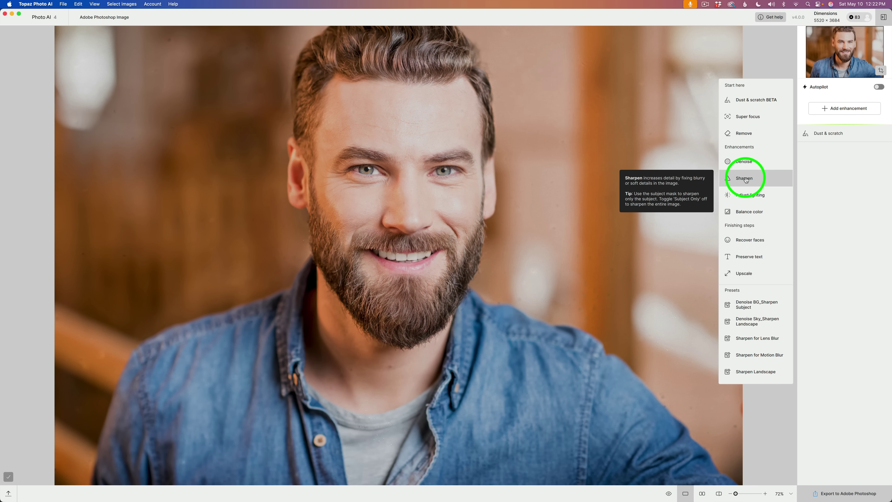
{"action": "left_click", "coordinate": [746, 178]}
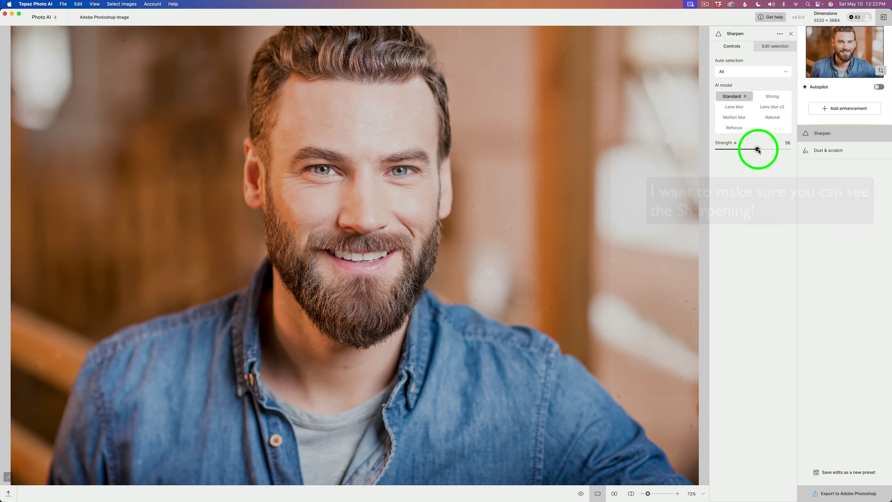
{"action": "left_click_drag", "start_coordinate": [759, 151], "coordinate": [770, 150]}
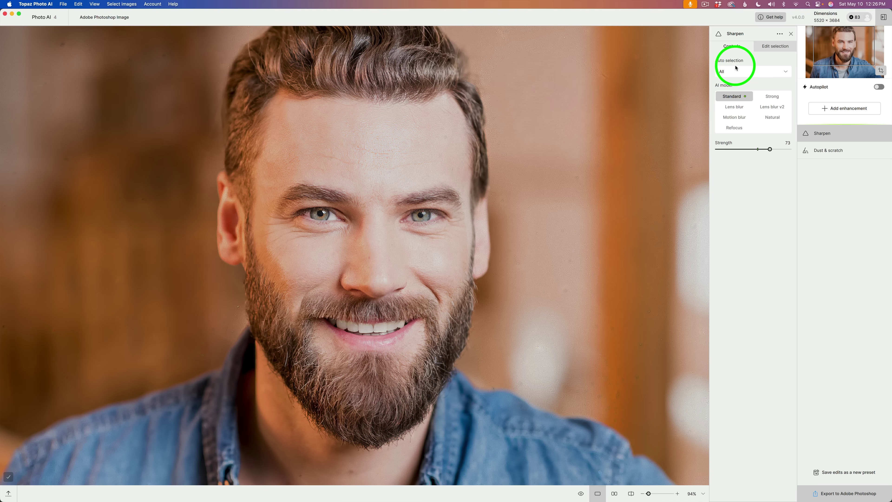
{"action": "mouse_move", "coordinate": [739, 71]}
{"action": "left_click", "coordinate": [782, 72]}
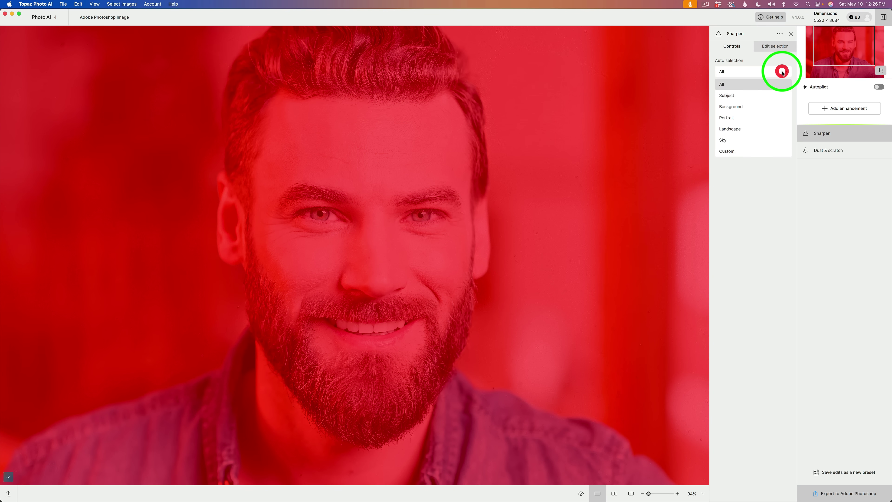
{"action": "left_click", "coordinate": [728, 95]}
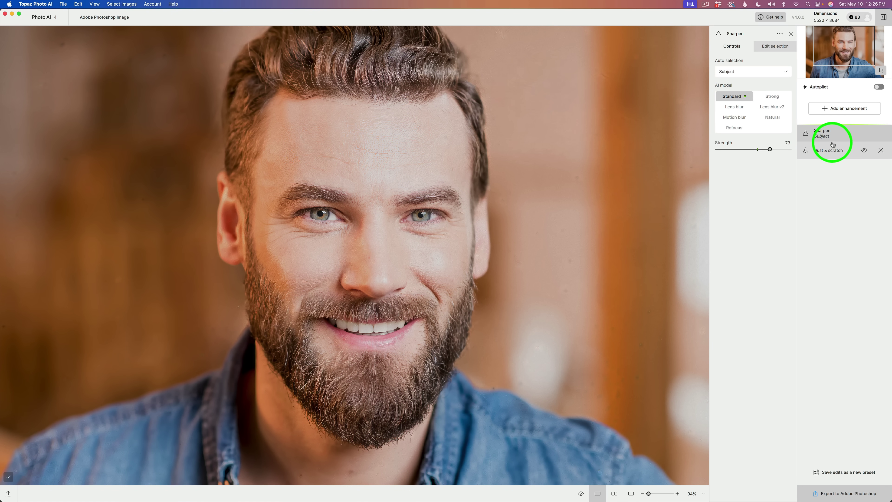
{"action": "mouse_move", "coordinate": [825, 137]}
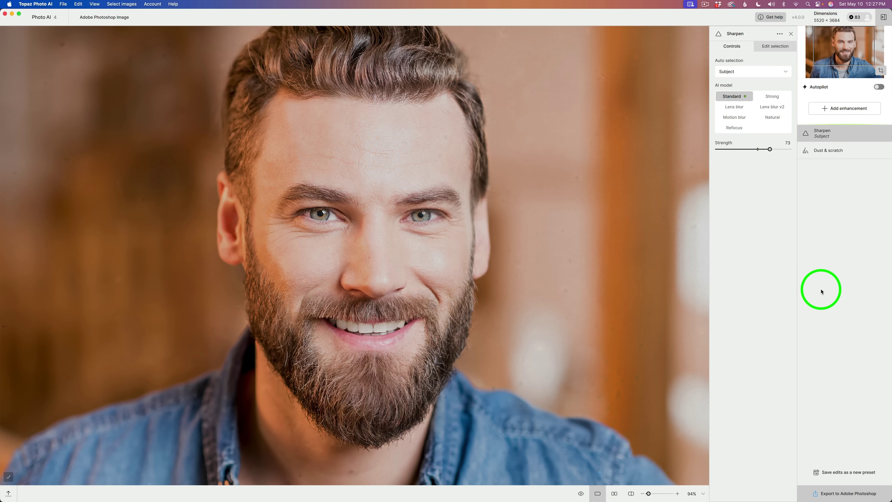
Add Recover faces and view the Select faces tab showing the subject's face.
{"action": "left_click", "coordinate": [842, 109]}
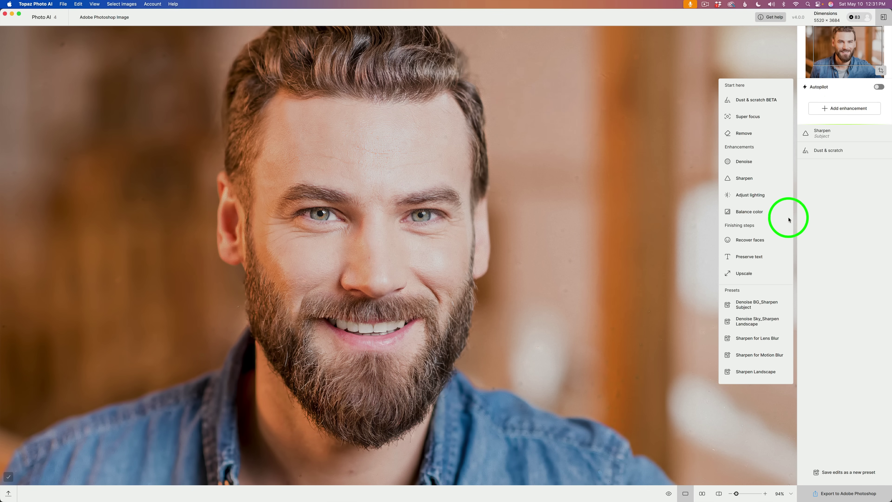
{"action": "left_click", "coordinate": [756, 240]}
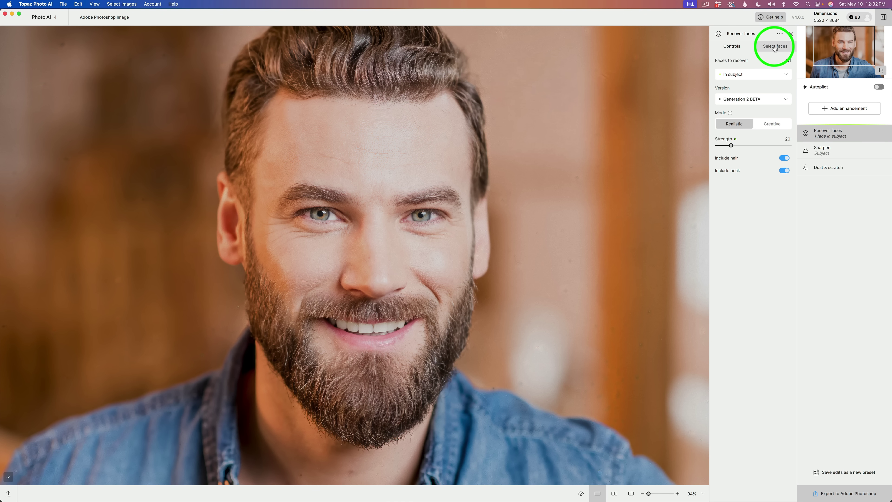
{"action": "left_click", "coordinate": [776, 49]}
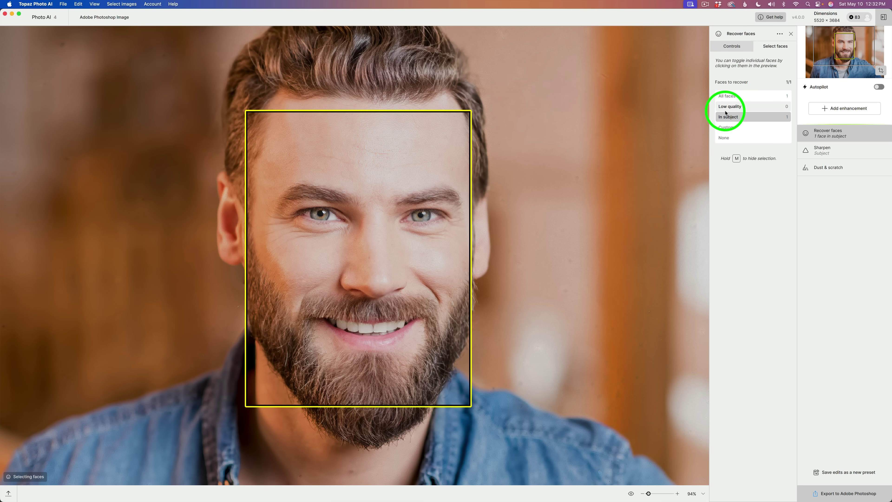
Toggle Include hair and Include neck off and back on in the Recover faces controls.
{"action": "left_click", "coordinate": [734, 47]}
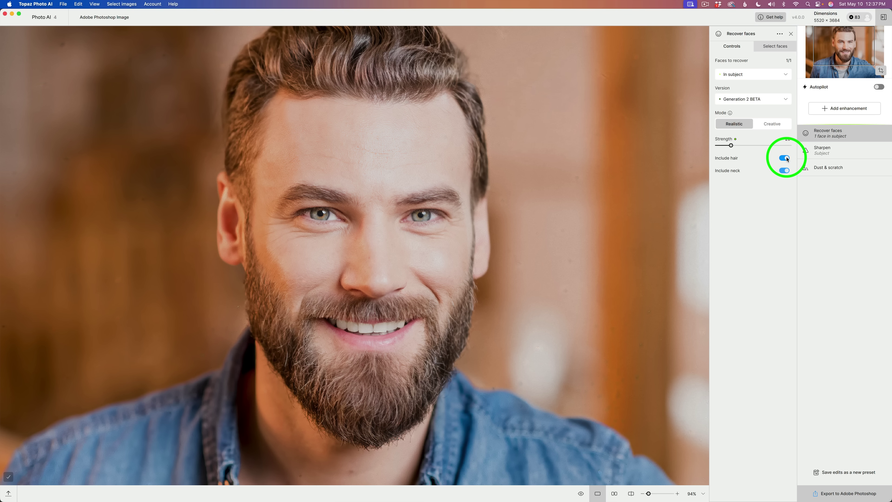
{"action": "left_click", "coordinate": [786, 158]}
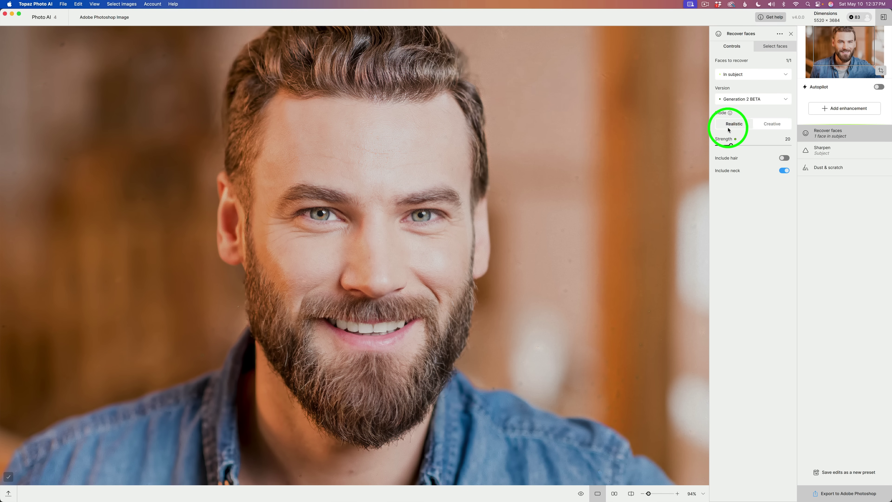
{"action": "left_click", "coordinate": [783, 158]}
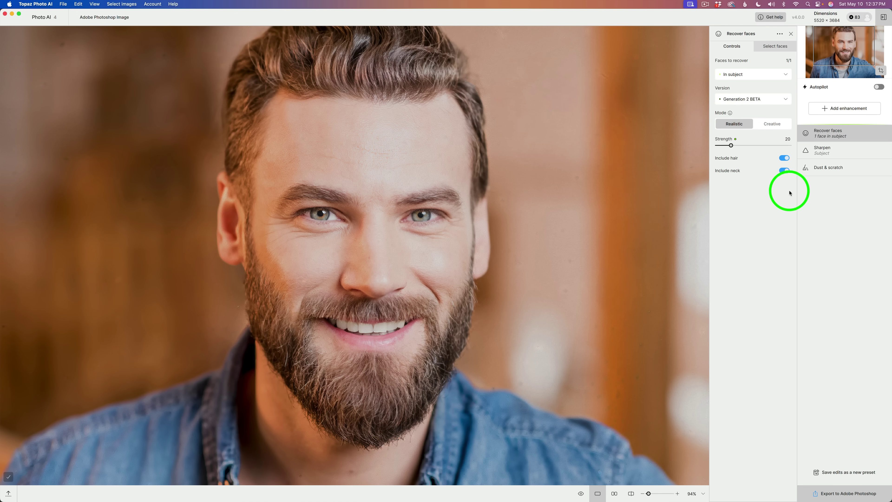
{"action": "left_click", "coordinate": [786, 171]}
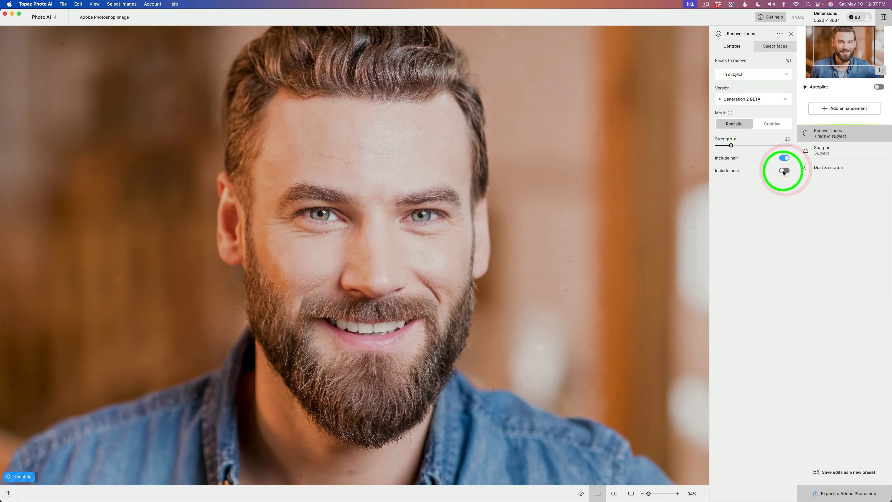
{"action": "left_click", "coordinate": [784, 171]}
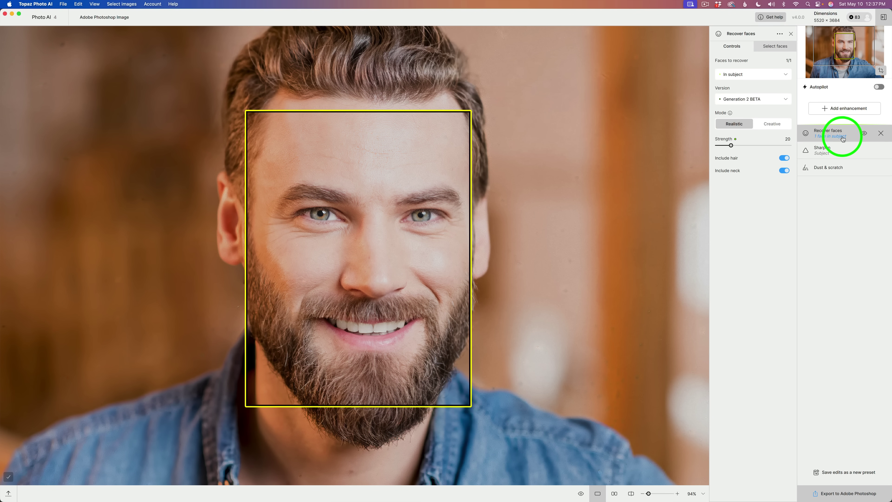
{"action": "left_click", "coordinate": [864, 134]}
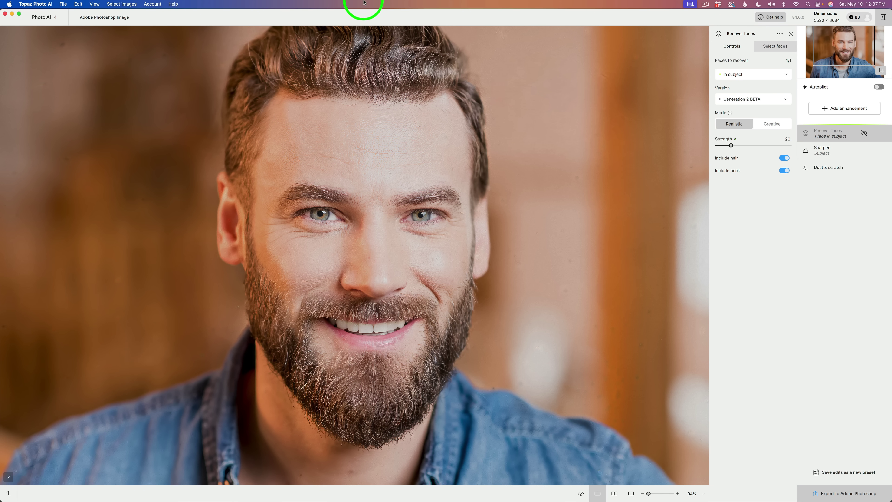
{"action": "mouse_move", "coordinate": [824, 153]}
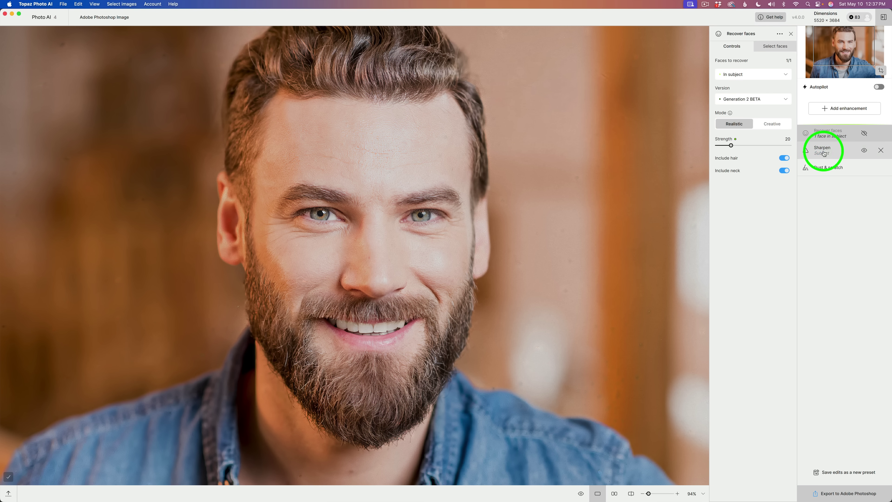
{"action": "left_click", "coordinate": [864, 134]}
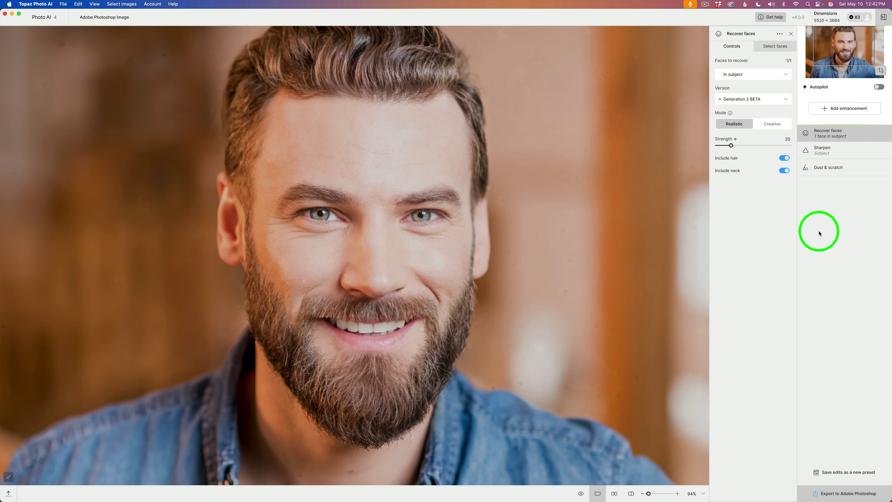
{"action": "key", "text": "backslash"}
{"action": "key", "text": "backslash"}
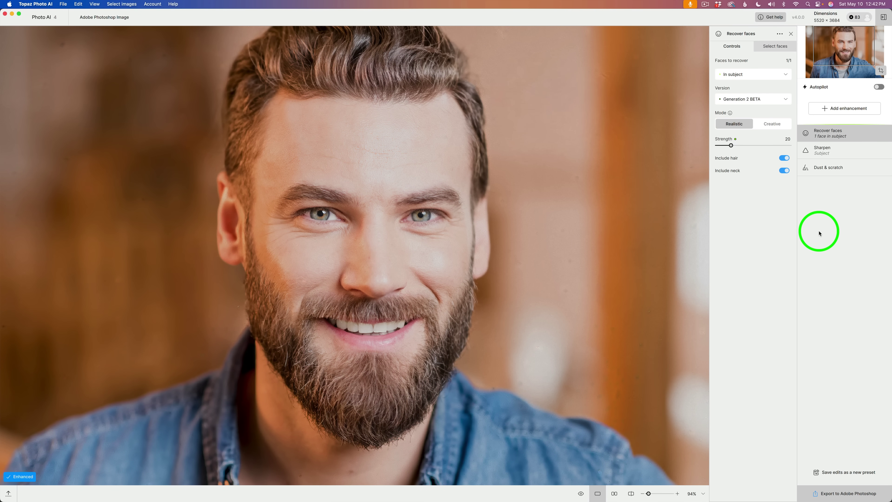
Export to Photoshop as the Photo Ai V4 layer and toggle its visibility to compare.
{"action": "left_click", "coordinate": [842, 493]}
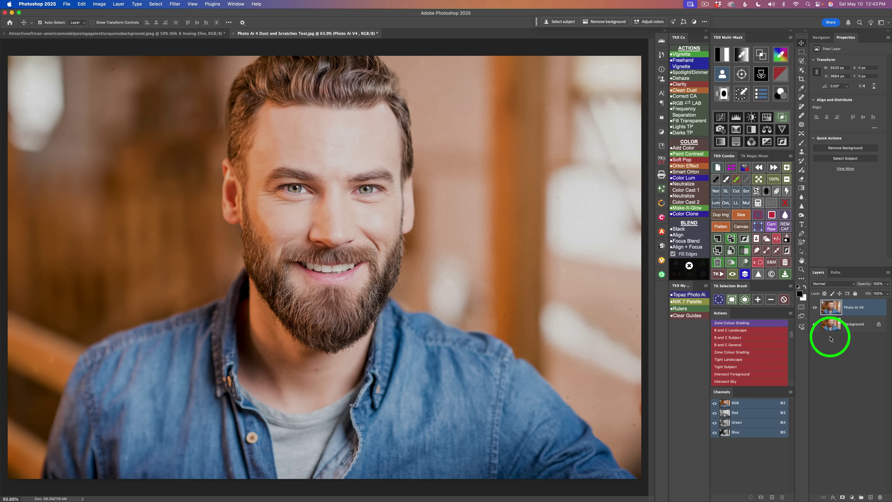
{"action": "left_click", "coordinate": [815, 308]}
{"action": "left_click", "coordinate": [815, 308]}
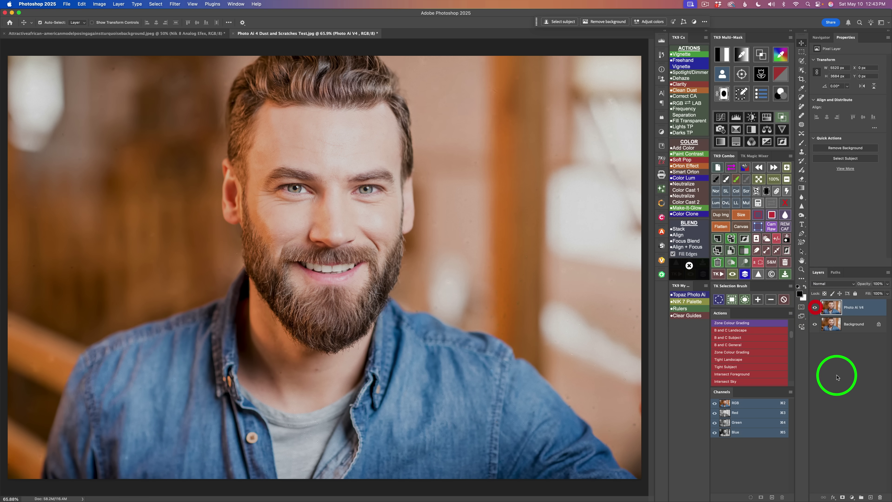